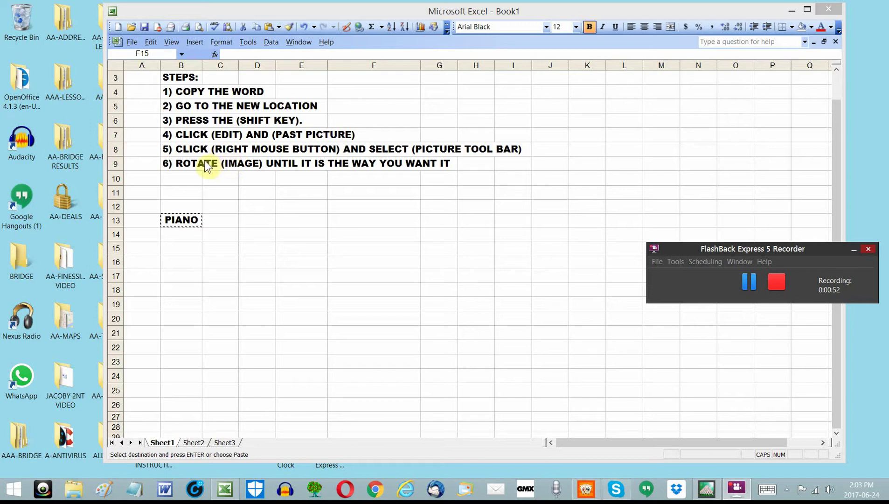
- Copy the PIANO cell B13 and paste it as a picture at cell D13
click(185, 221)
click(184, 220)
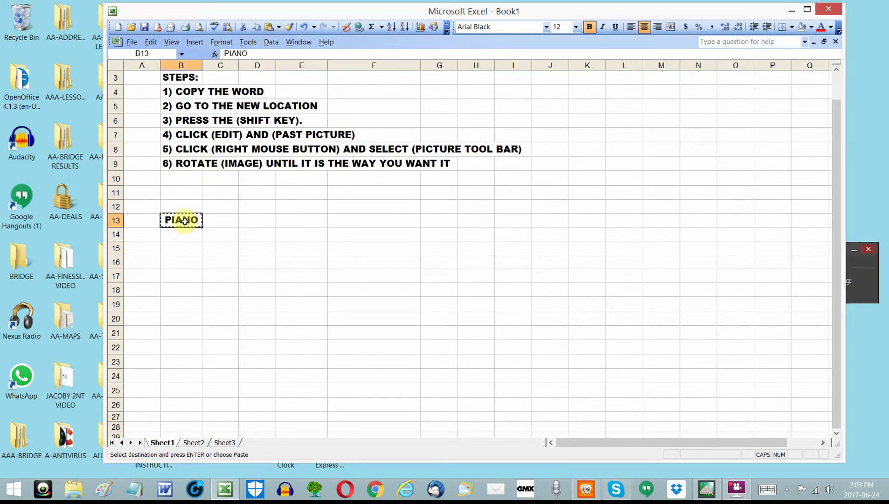
right_click(184, 220)
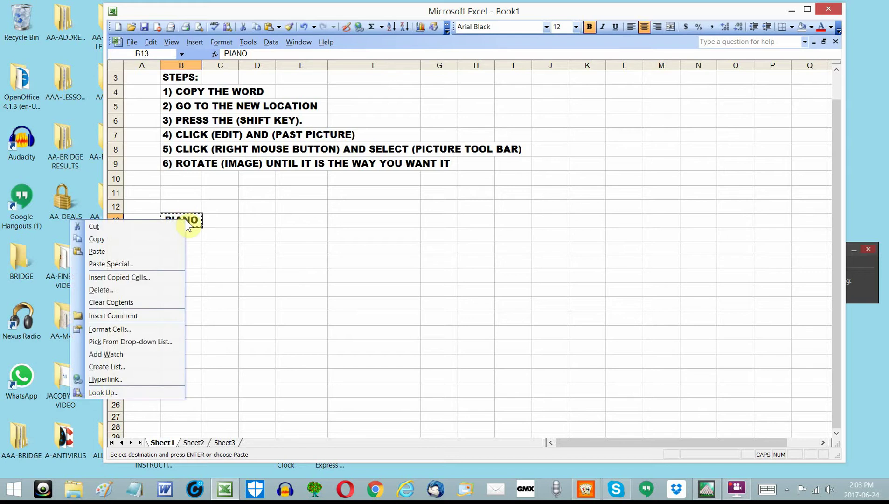
click(104, 238)
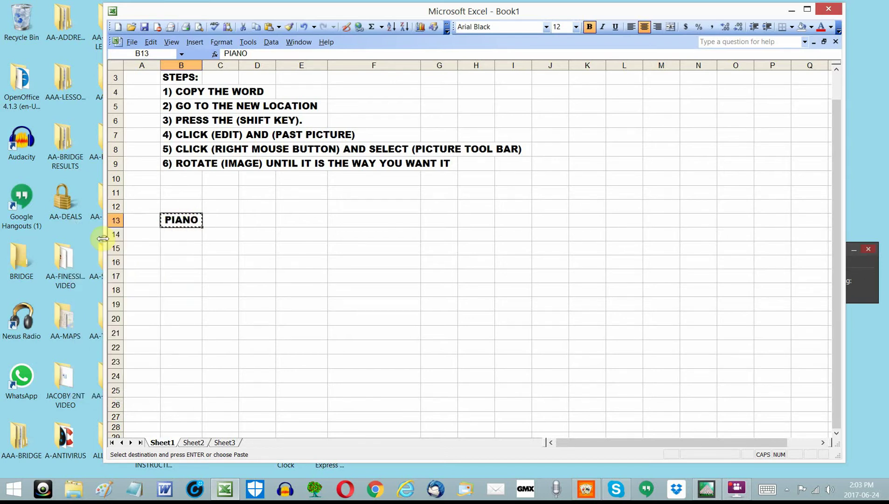
click(252, 220)
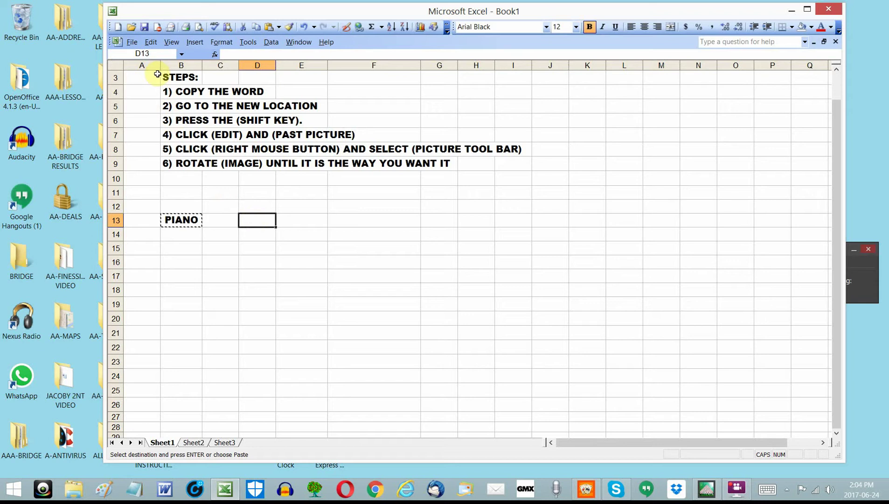
shift+click(152, 41)
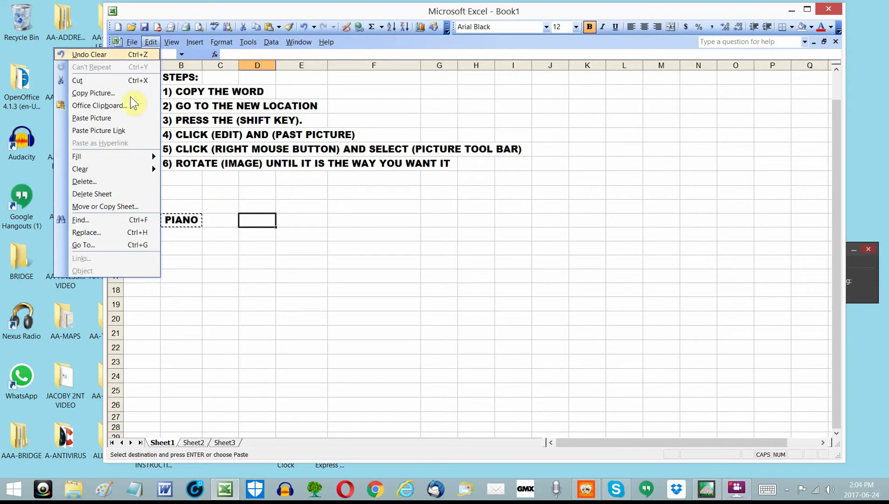
click(101, 117)
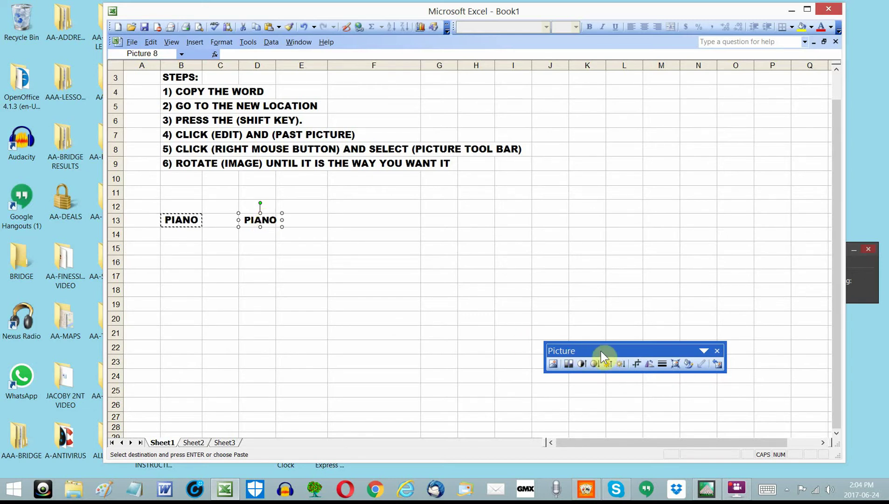
- Rotate the pasted PIANO picture left by 90° three times so the word reads downward
drag(604, 349, 367, 215)
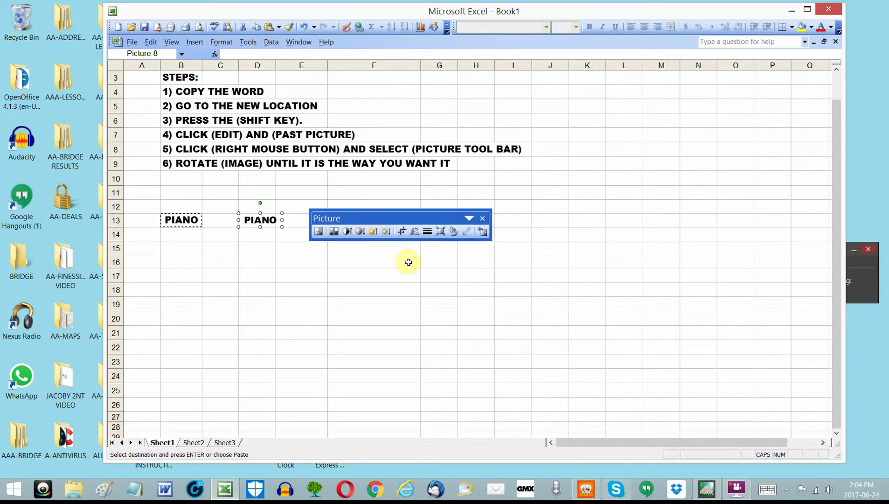
click(414, 232)
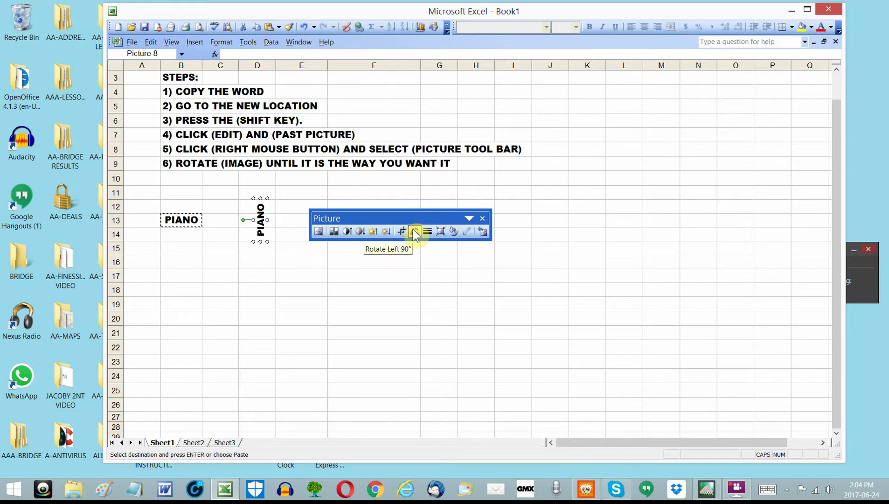
click(414, 232)
click(415, 232)
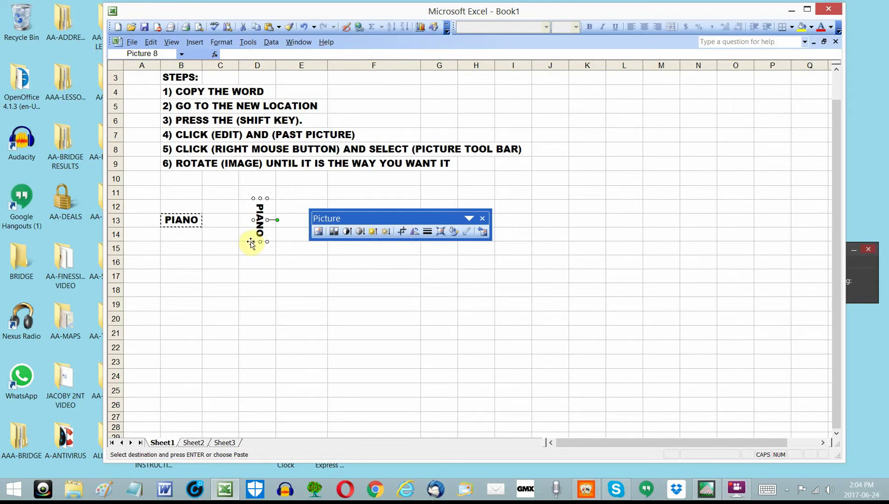
- Enlarge the rotated PIANO picture from its lower corners until it extends into row 18
drag(251, 243, 243, 253)
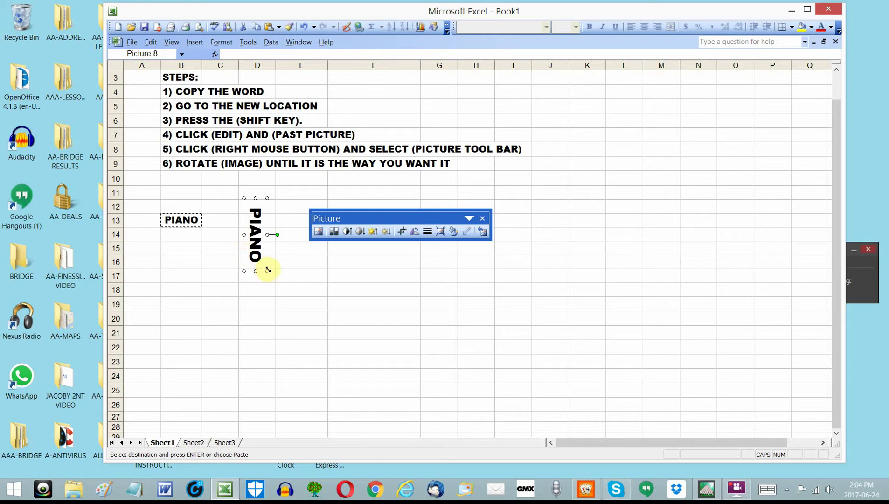
drag(268, 271, 274, 278)
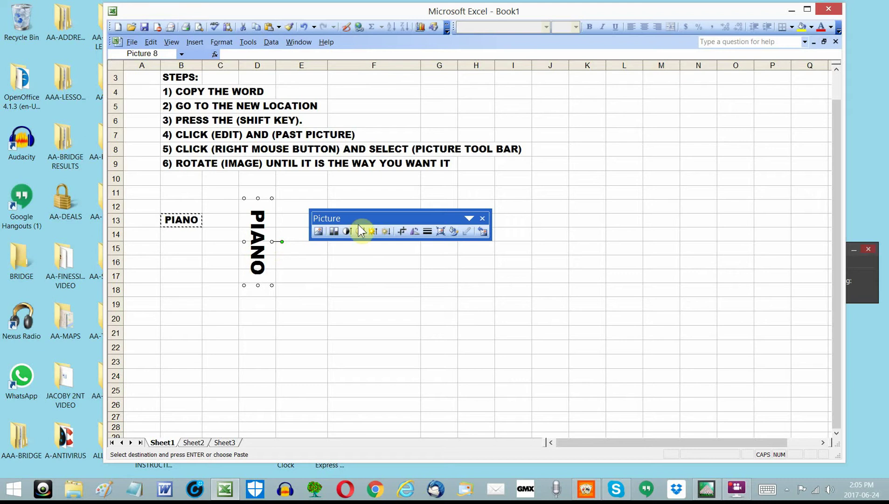
drag(393, 218, 658, 135)
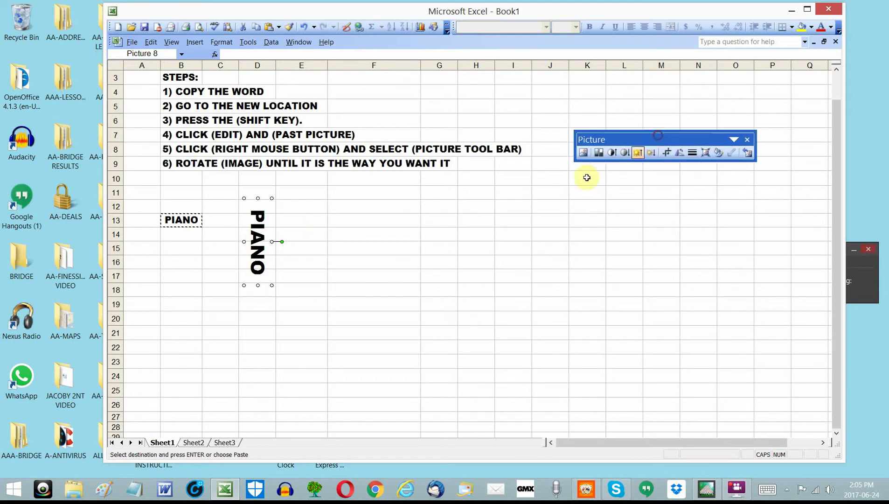
- Enter a short first name as sample text in cell F13
click(357, 224)
text(TOM)
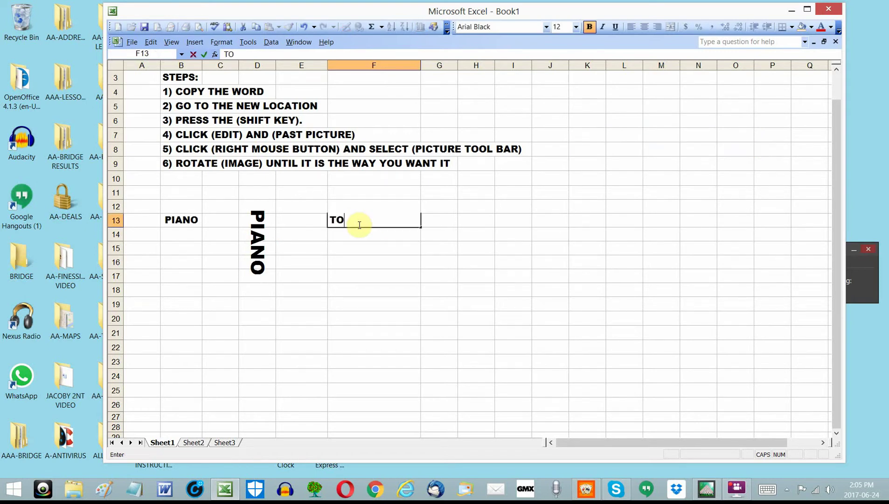
click(367, 236)
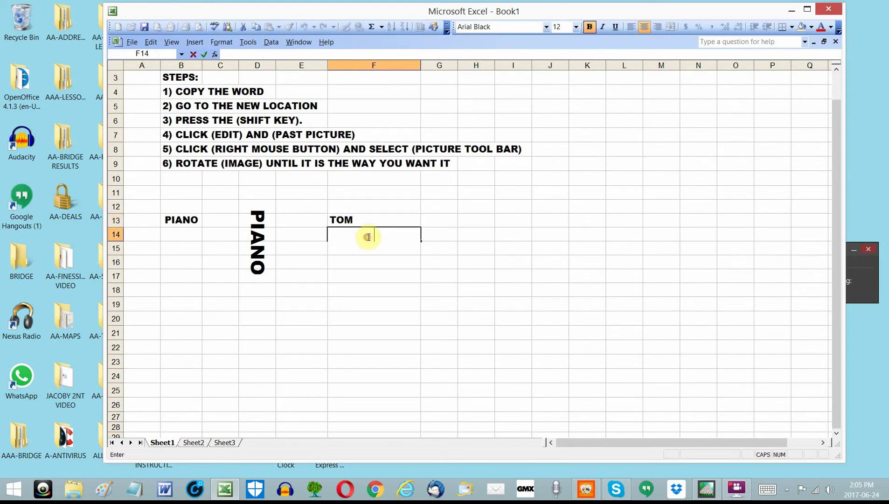
click(429, 224)
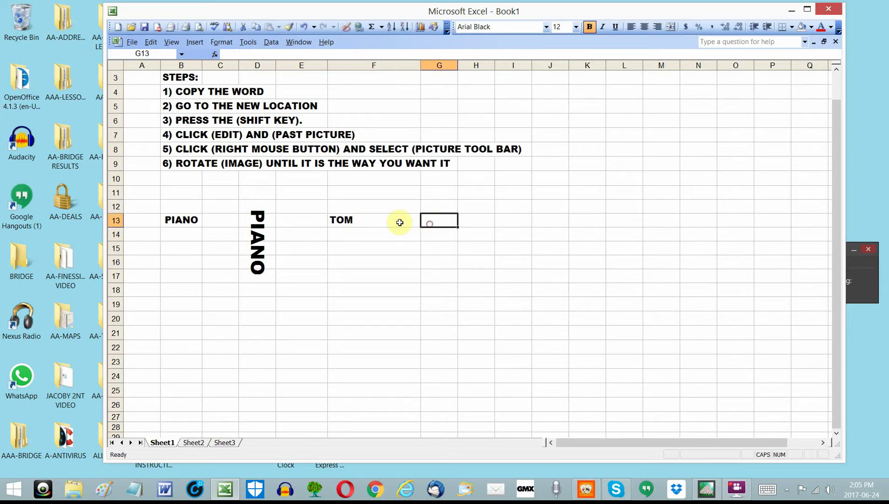
- Set both the horizontal and vertical text alignment of cell F13 to Center
click(346, 220)
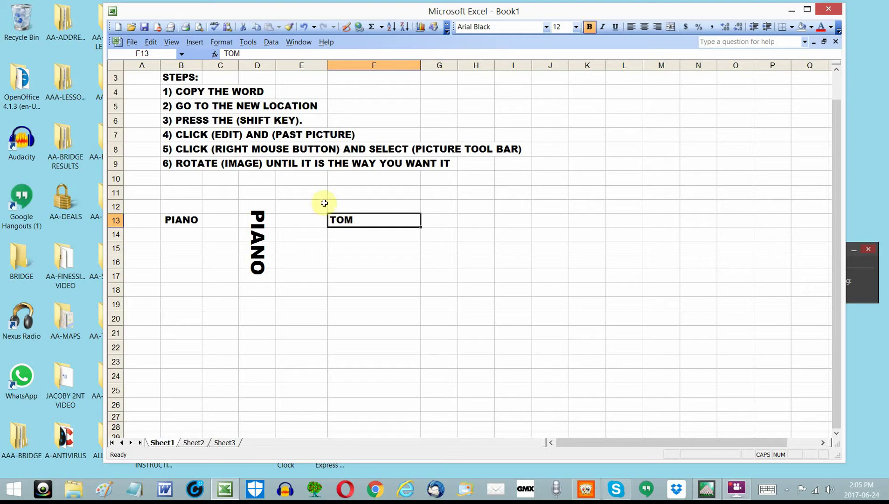
click(220, 41)
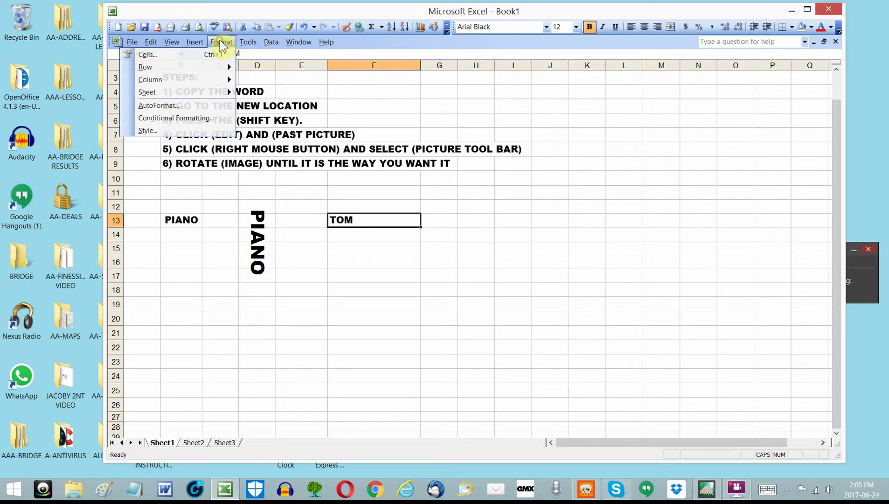
click(207, 55)
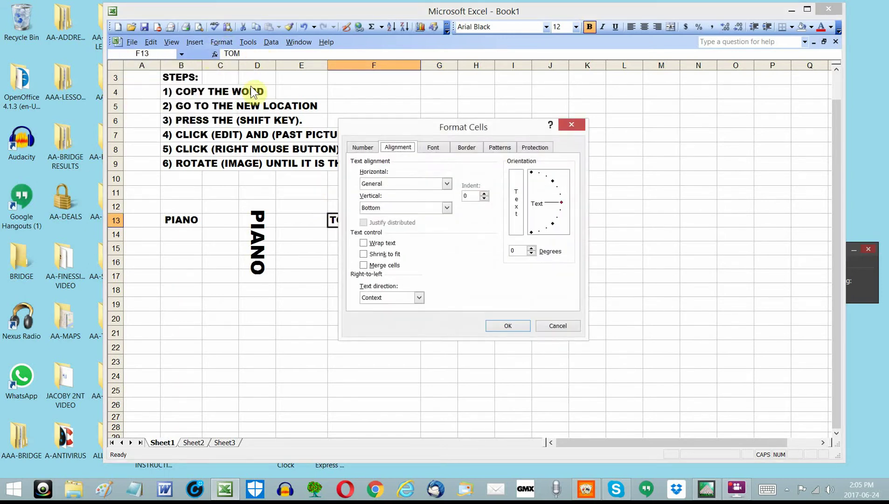
click(365, 147)
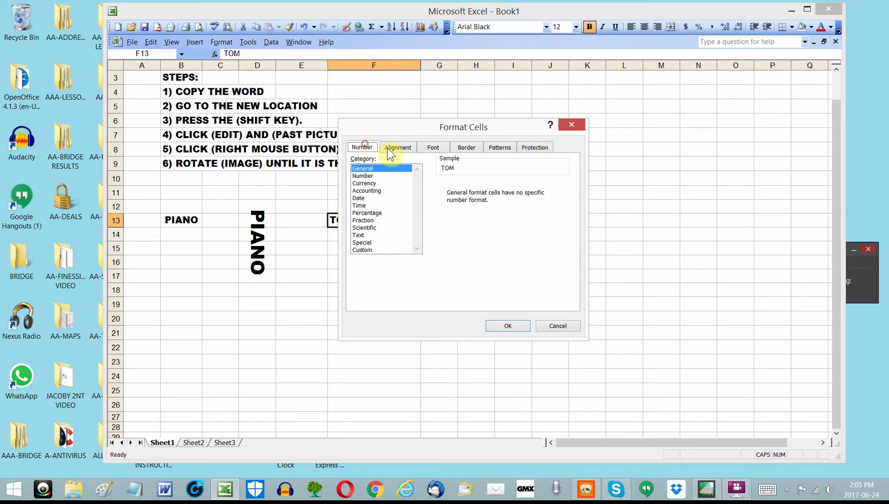
click(395, 147)
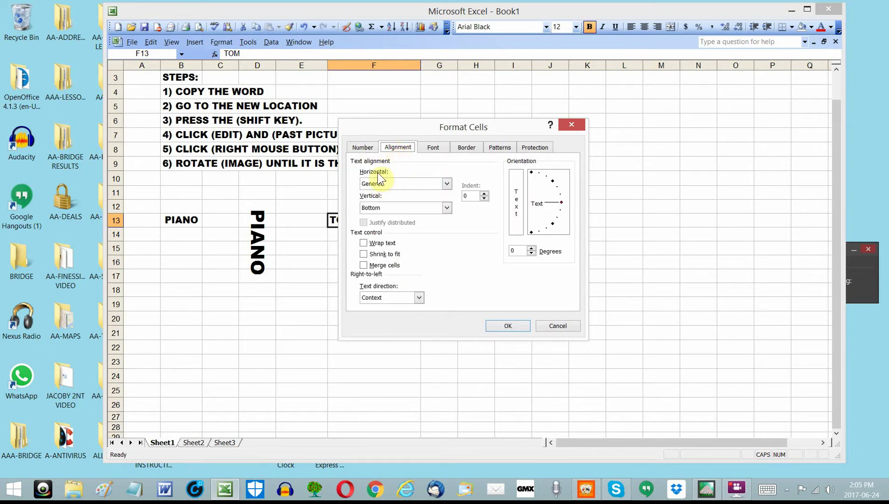
click(446, 182)
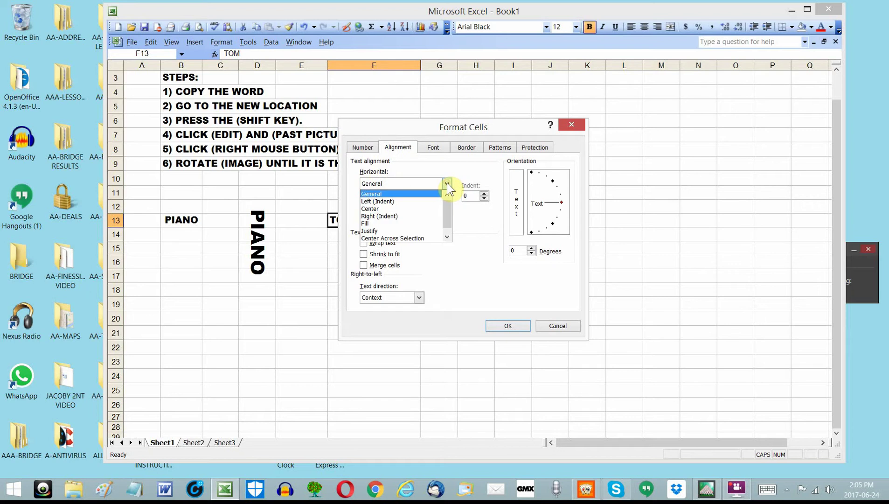
click(374, 209)
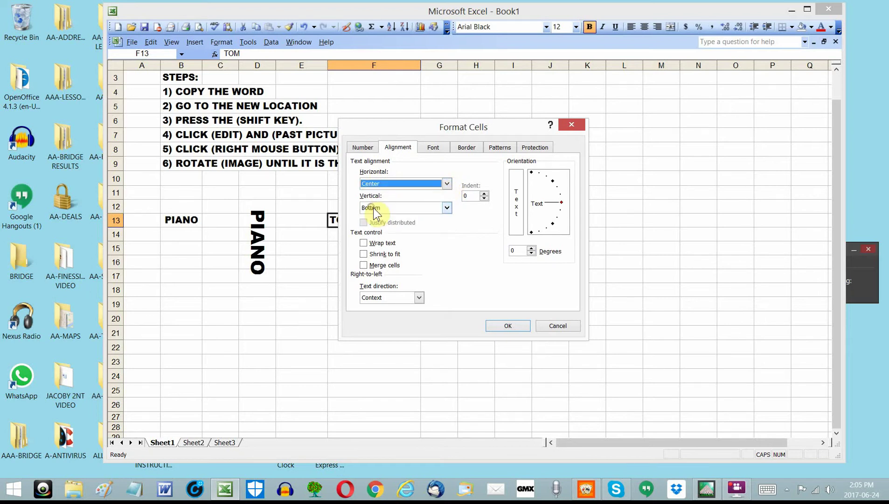
click(448, 207)
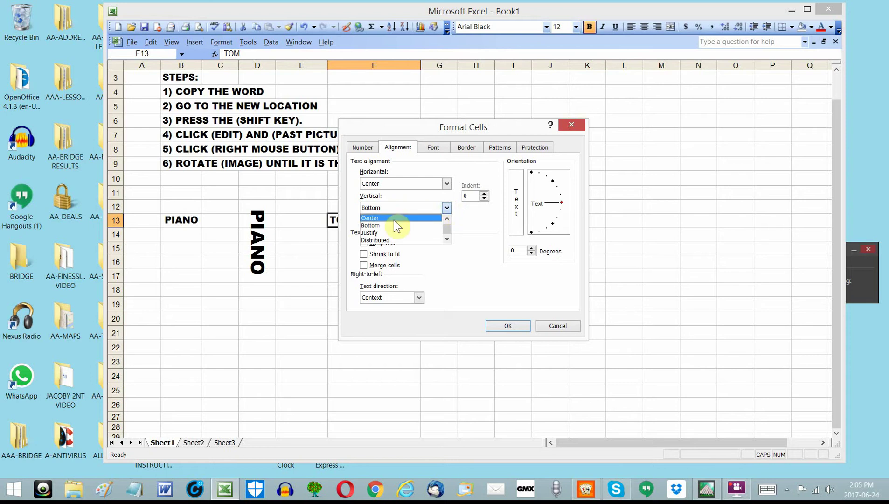
click(375, 218)
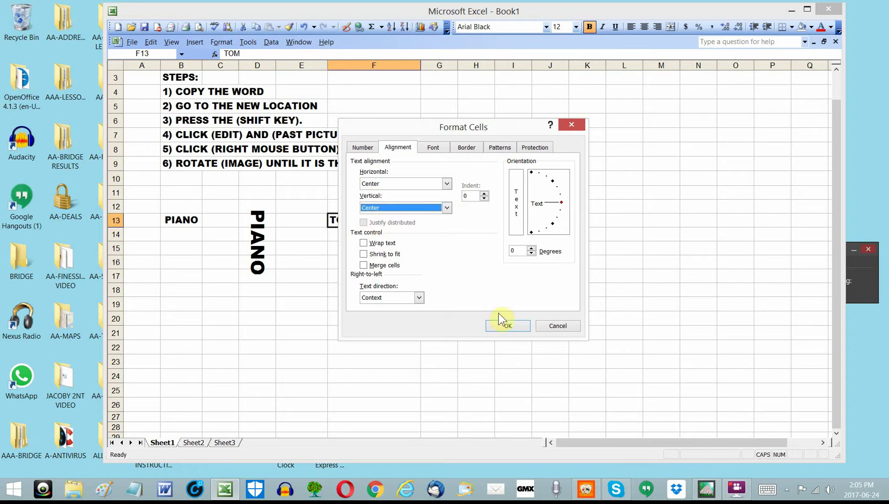
click(514, 326)
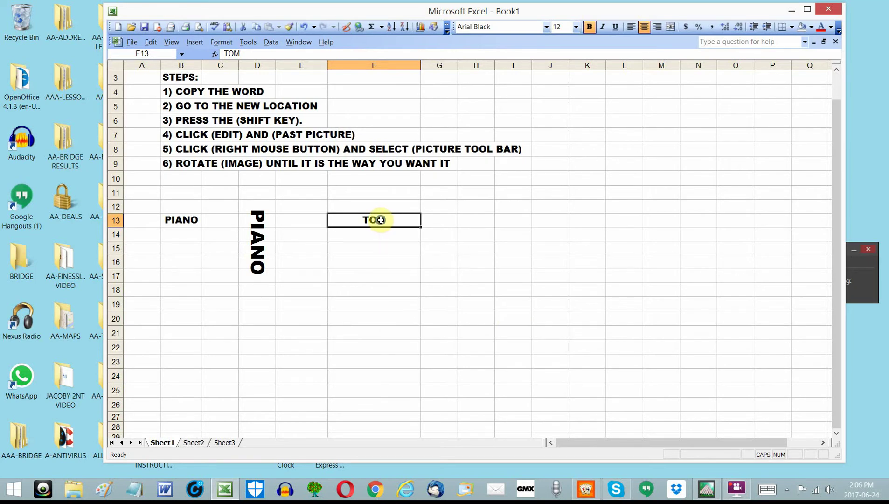
- Copy the centred name in cell F13 and paste it as a picture at cell H13
right_click(380, 219)
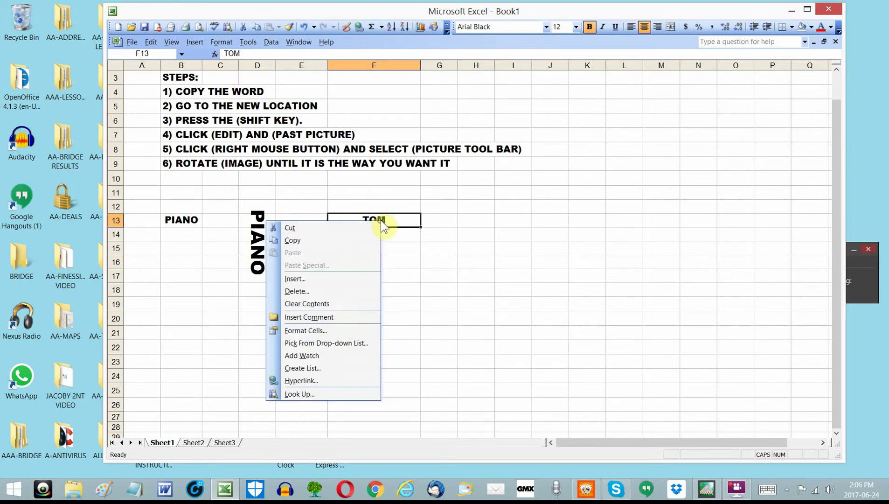
click(312, 239)
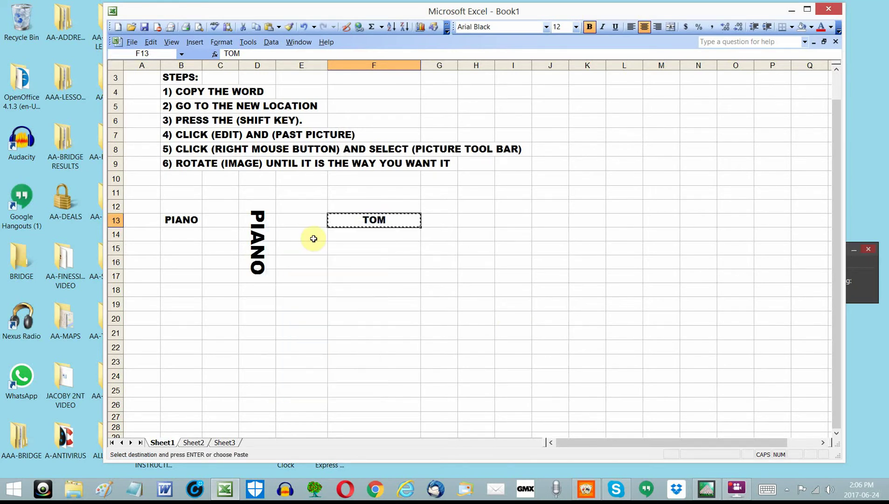
click(478, 220)
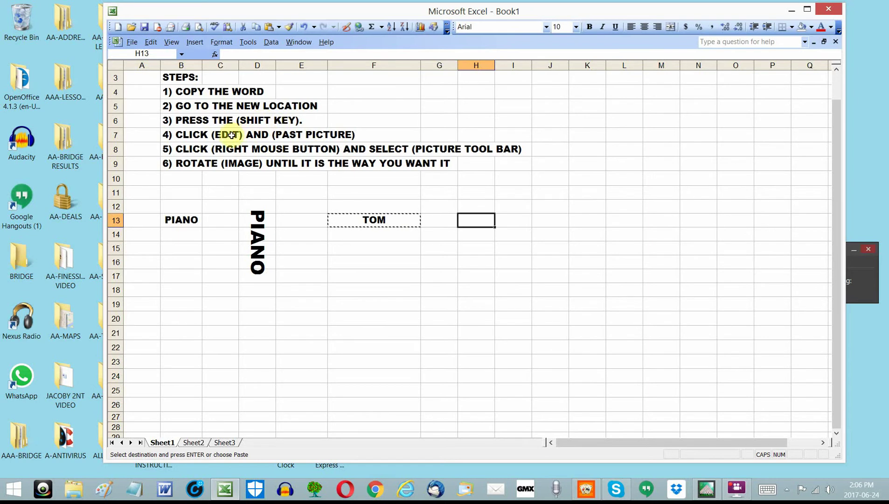
shift+click(151, 42)
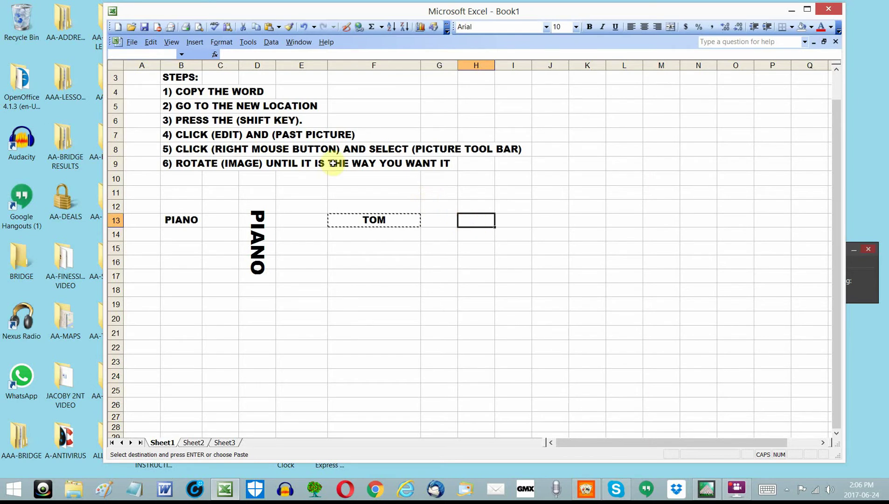
shift+click(150, 42)
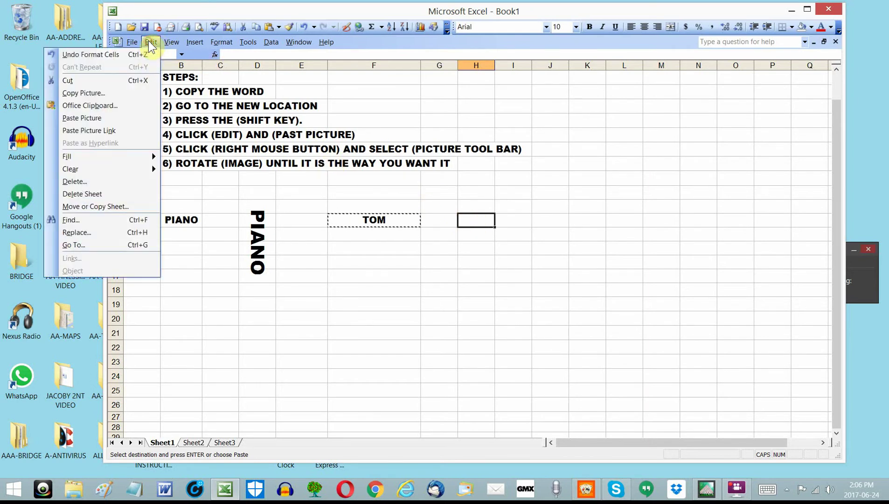
click(98, 118)
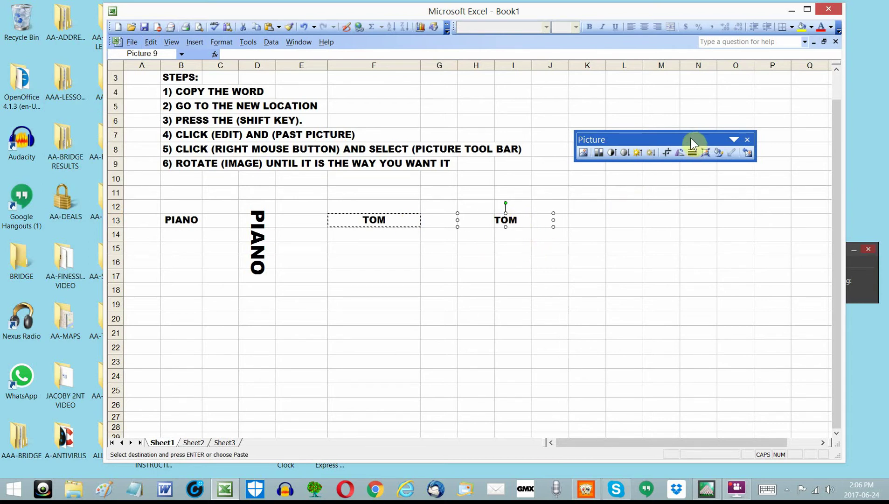
- Close and redisplay the Picture toolbar for the pasted name picture, and place it clear of row 13
drag(692, 137, 699, 185)
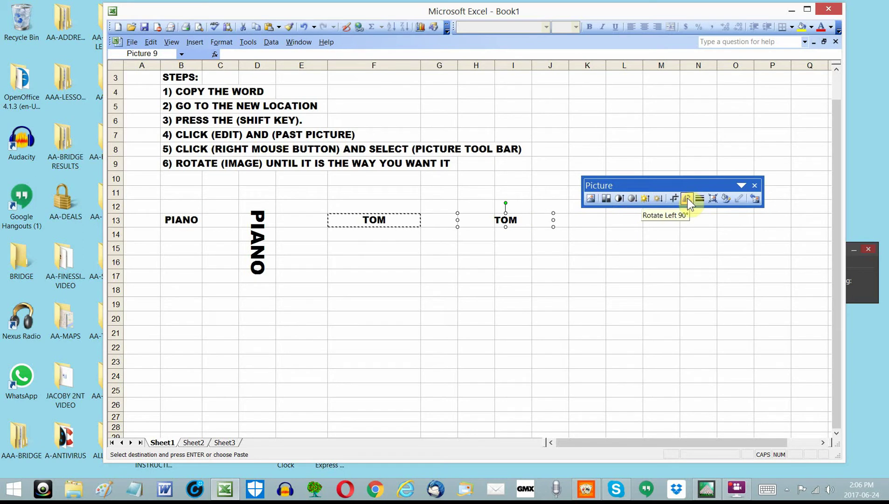
click(755, 187)
right_click(525, 220)
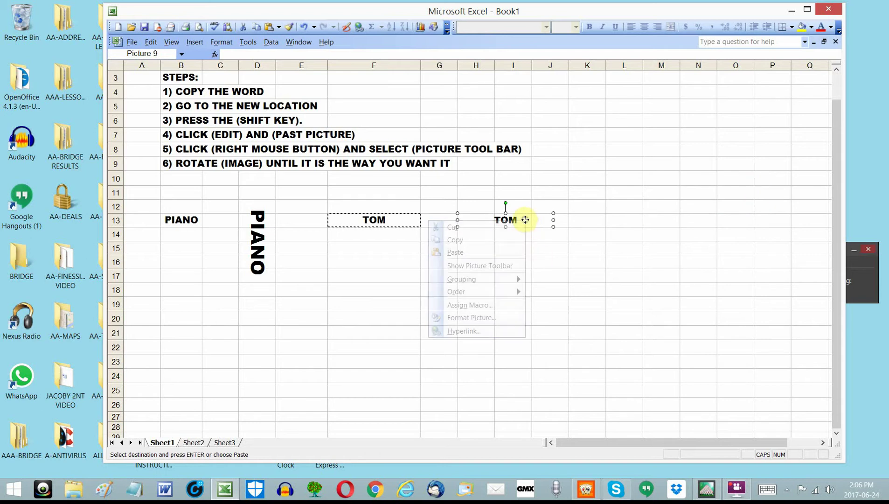
click(489, 266)
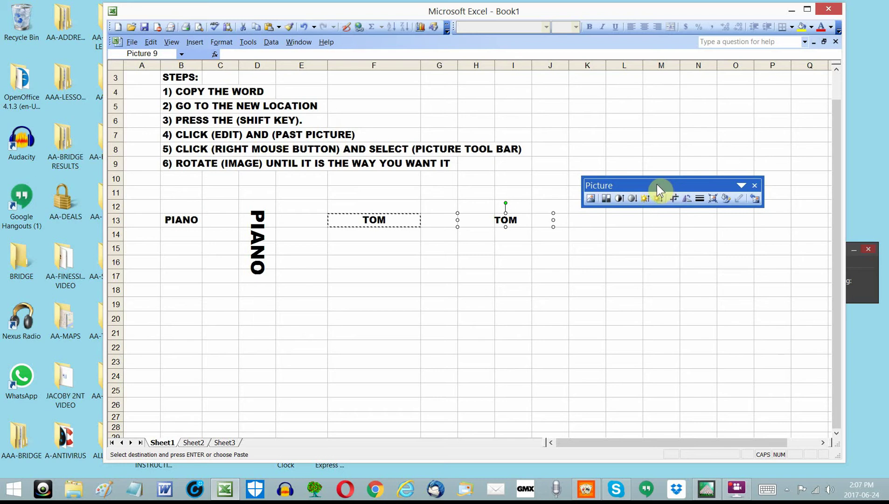
drag(657, 185, 659, 122)
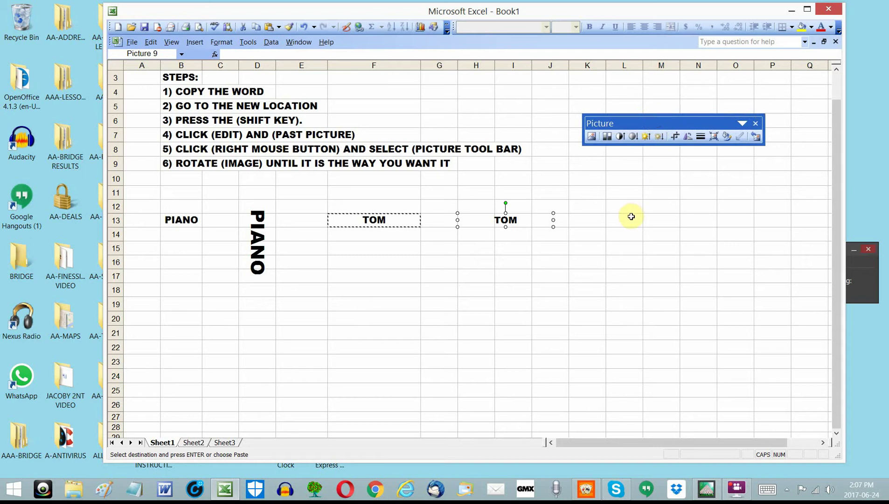
- Rotate the pasted name picture left by 90° three times and enlarge it from its lower corner
click(687, 135)
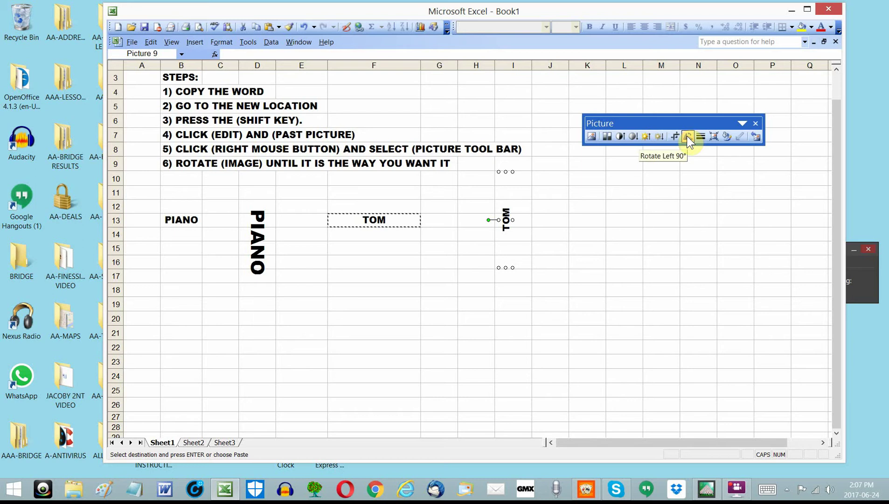
click(687, 135)
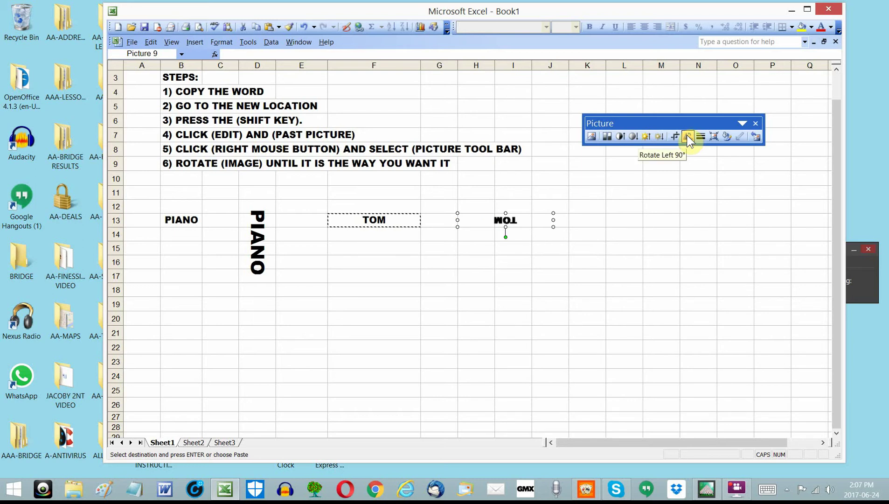
click(687, 135)
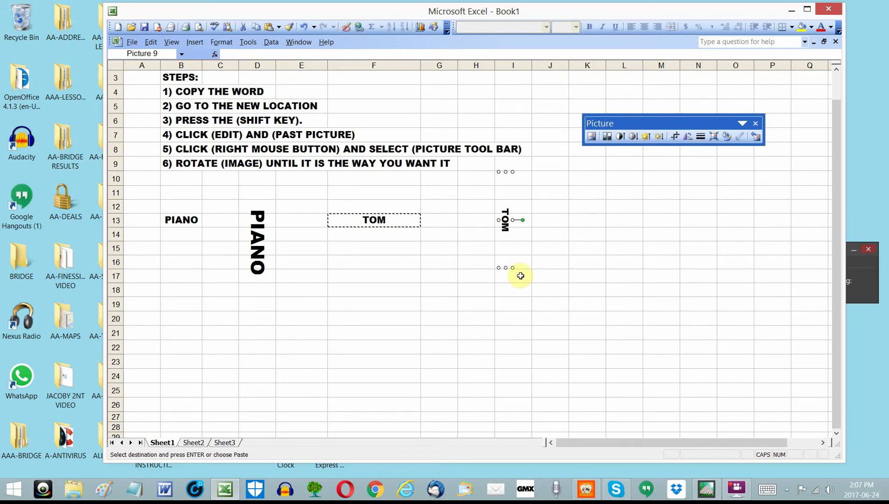
drag(512, 265, 528, 284)
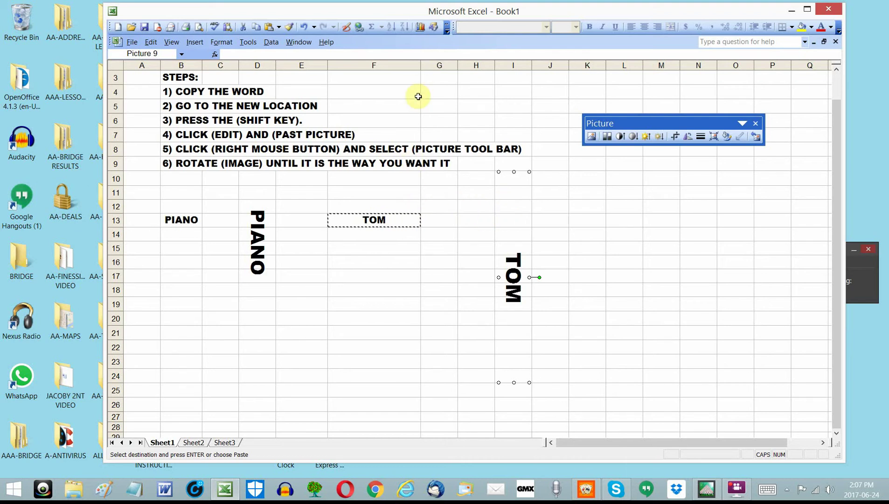
- Narrow column F to fit the name, copy cell F13, and paste it as a picture at cell K13
drag(420, 66, 362, 67)
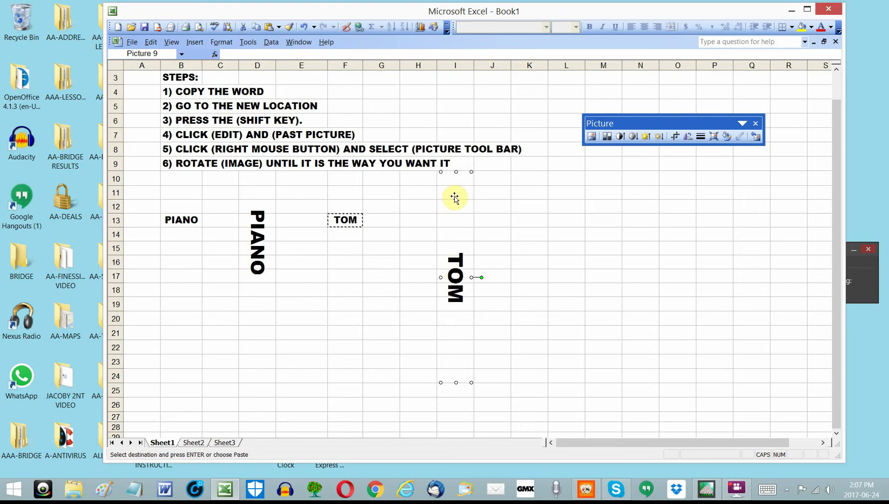
right_click(345, 220)
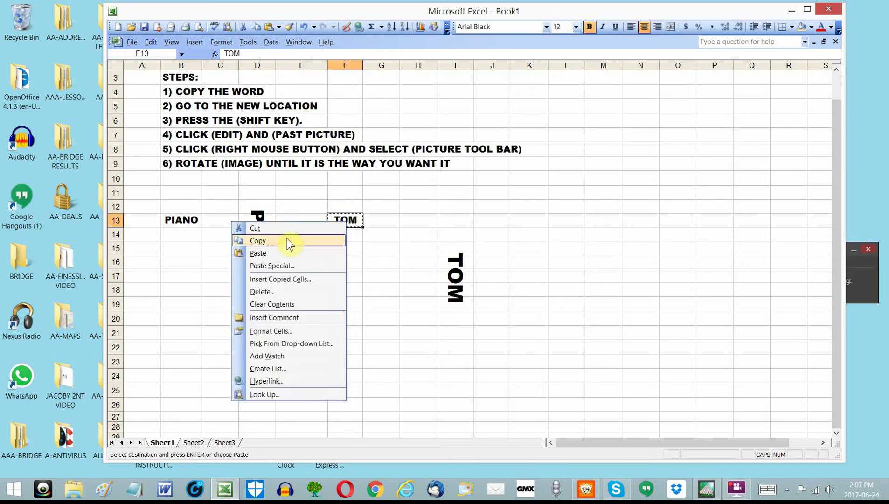
click(285, 241)
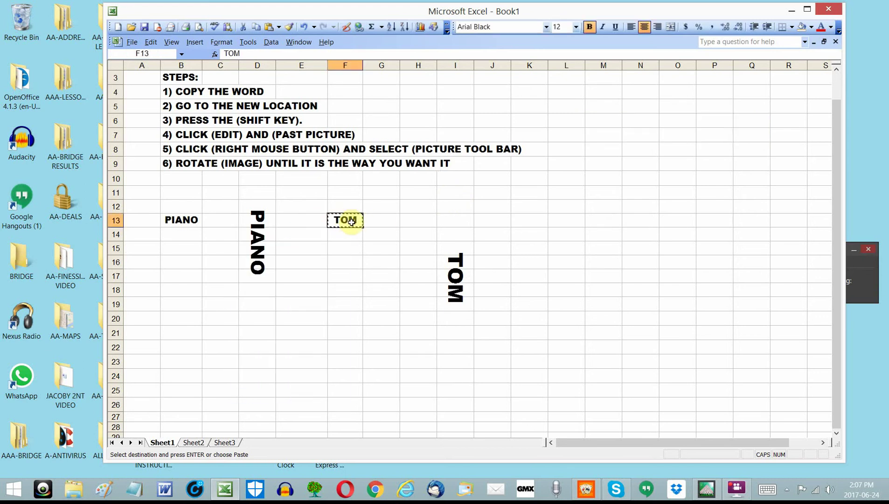
click(528, 223)
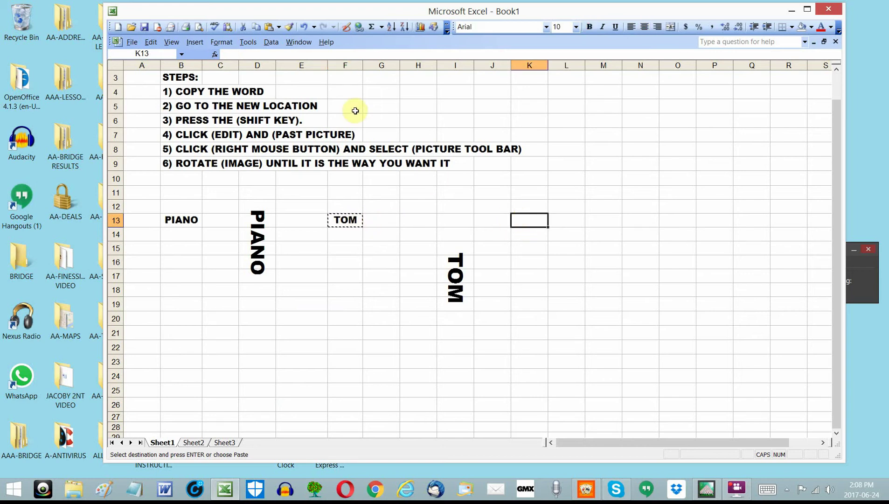
shift+click(150, 41)
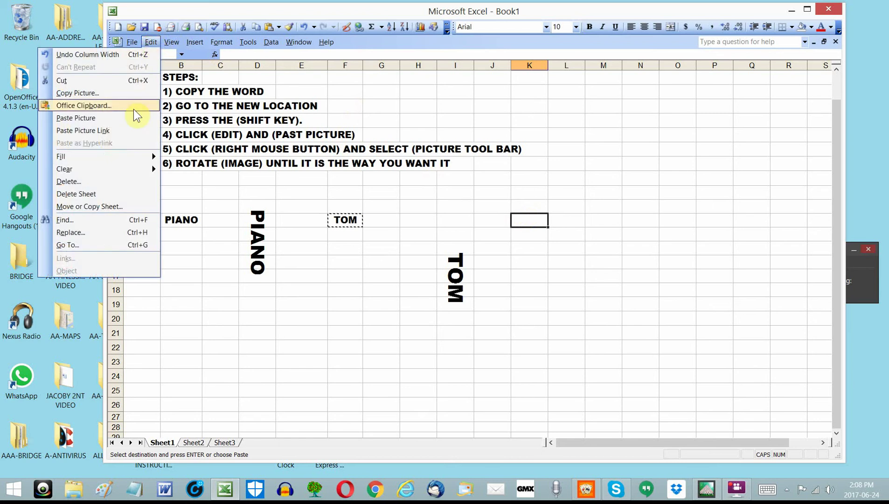
click(76, 118)
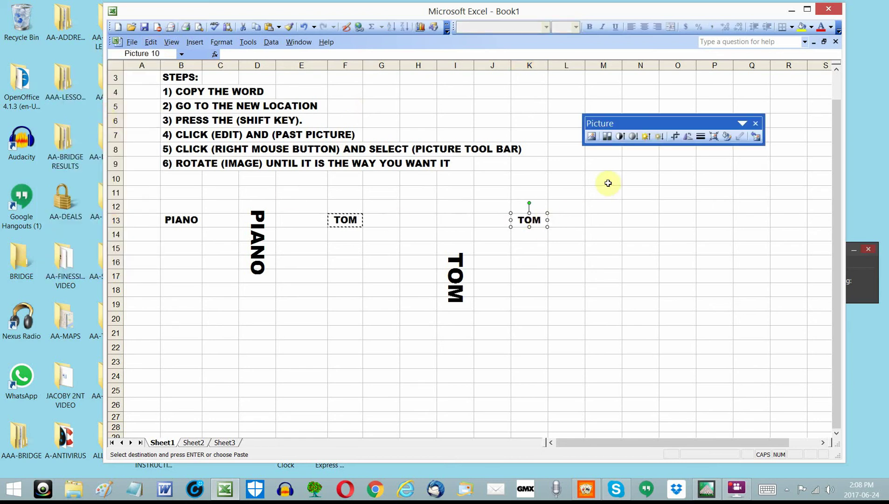
- Rotate the name picture at K13 left by 90° three times and enlarge it from its lower corner
click(686, 136)
click(686, 136)
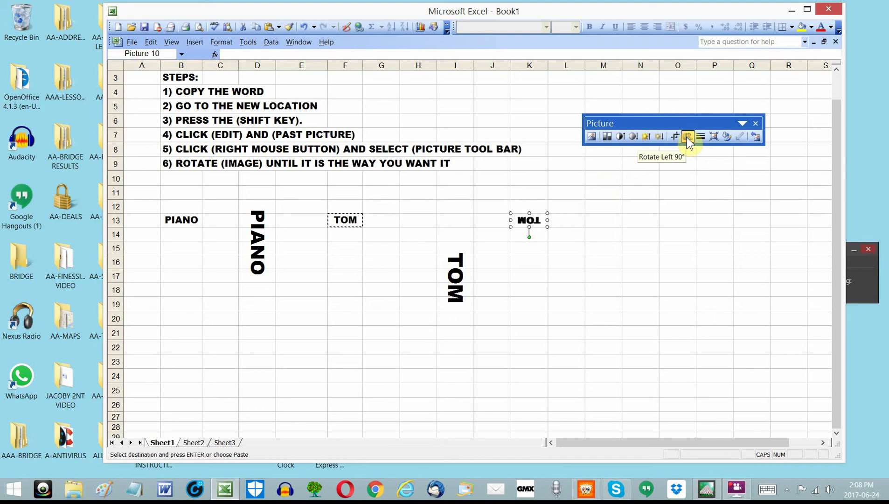
click(687, 137)
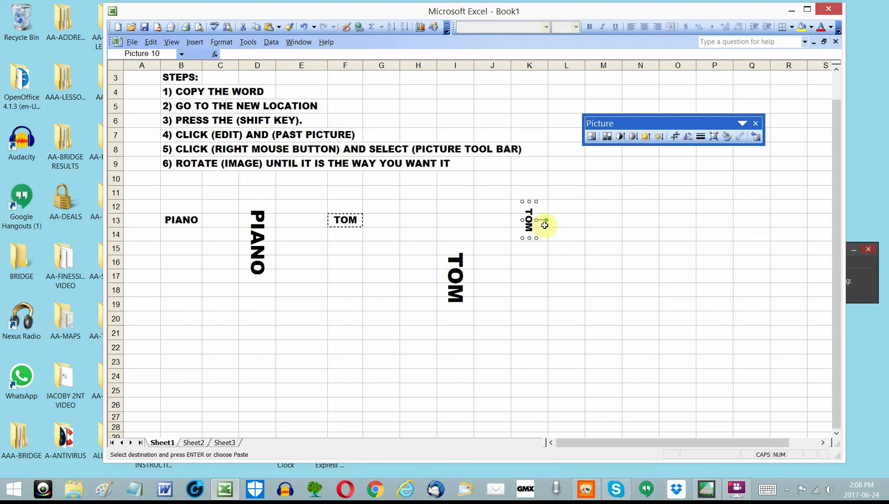
drag(534, 238, 512, 267)
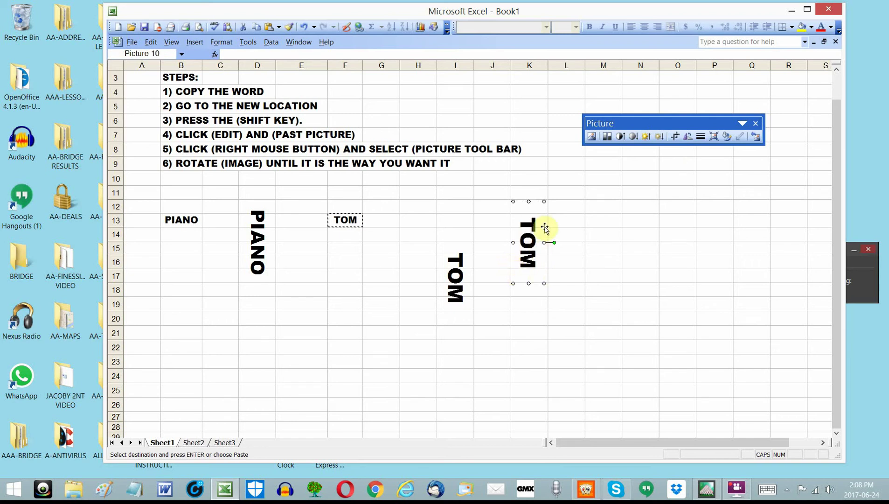
drag(545, 202, 545, 201)
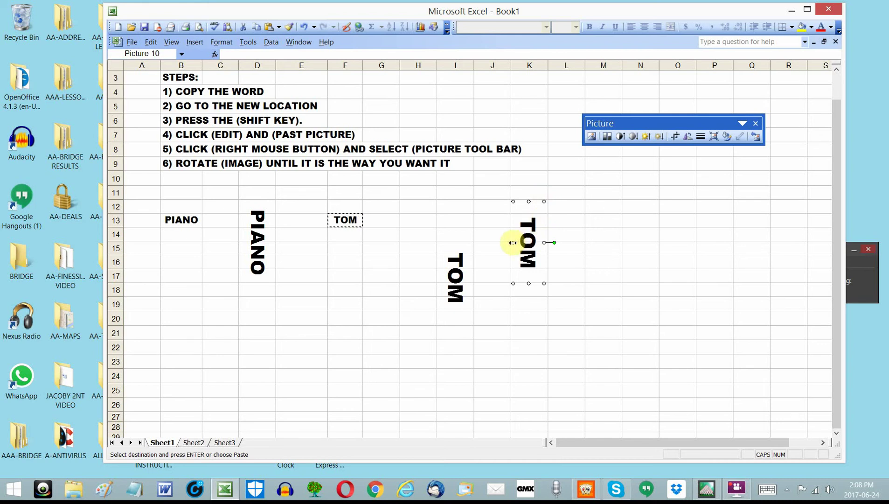
- Narrow the second rotated name picture, stretch it down to about row 20, and move it over to column N
drag(513, 243, 541, 242)
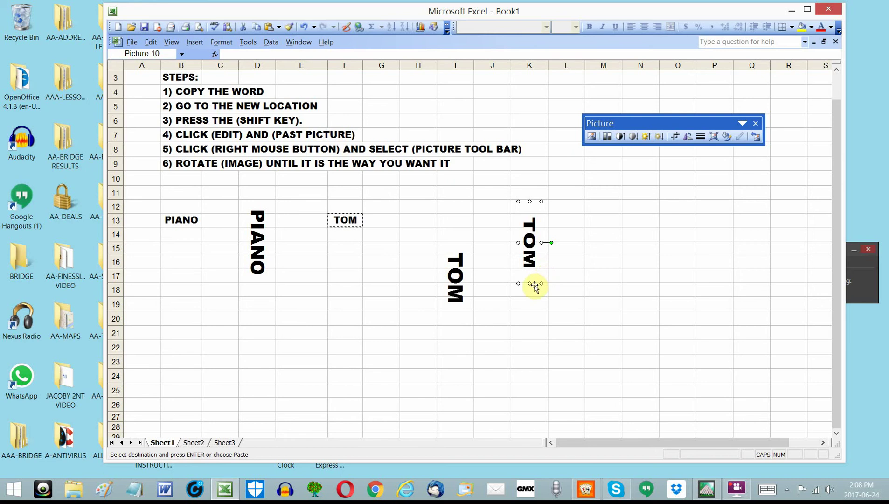
drag(529, 283, 530, 334)
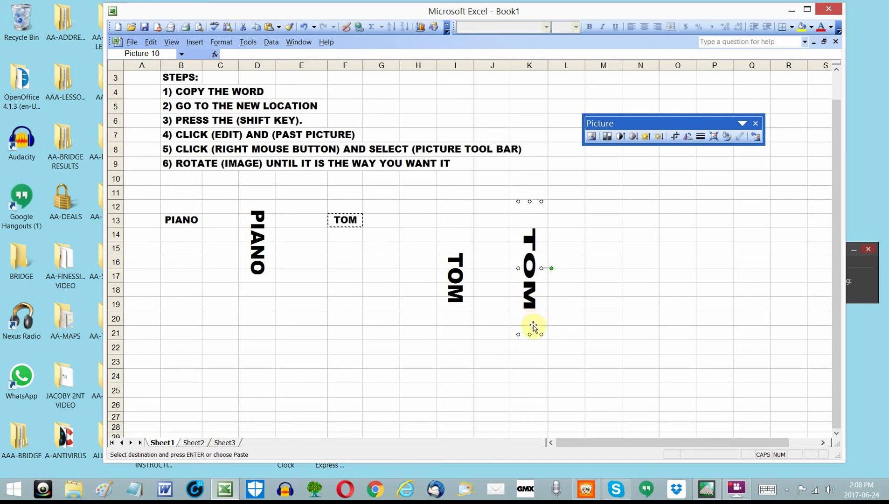
drag(532, 336, 531, 312)
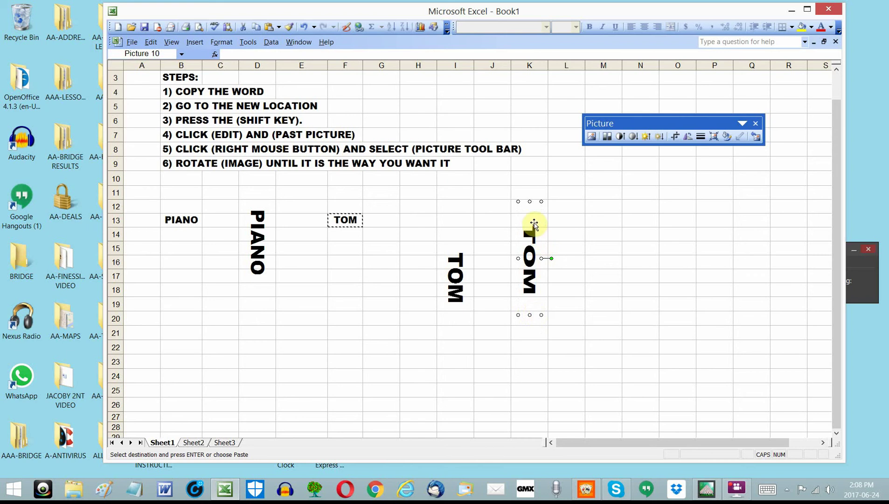
drag(529, 210, 669, 216)
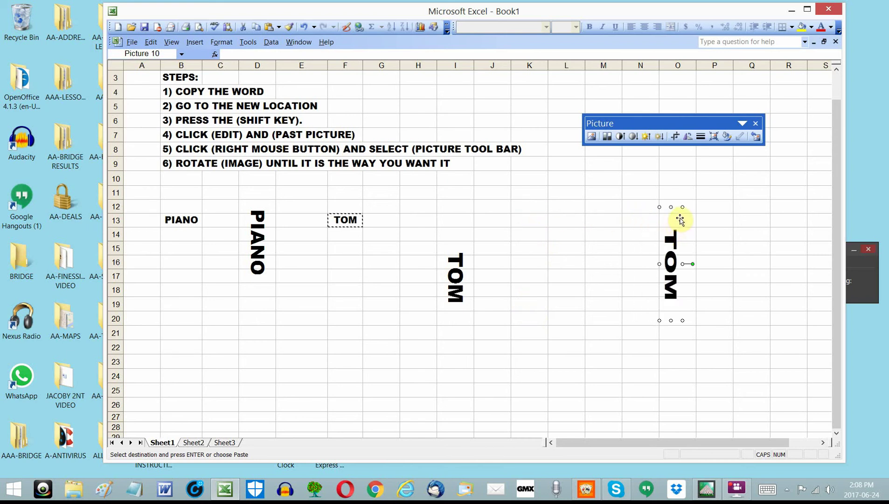
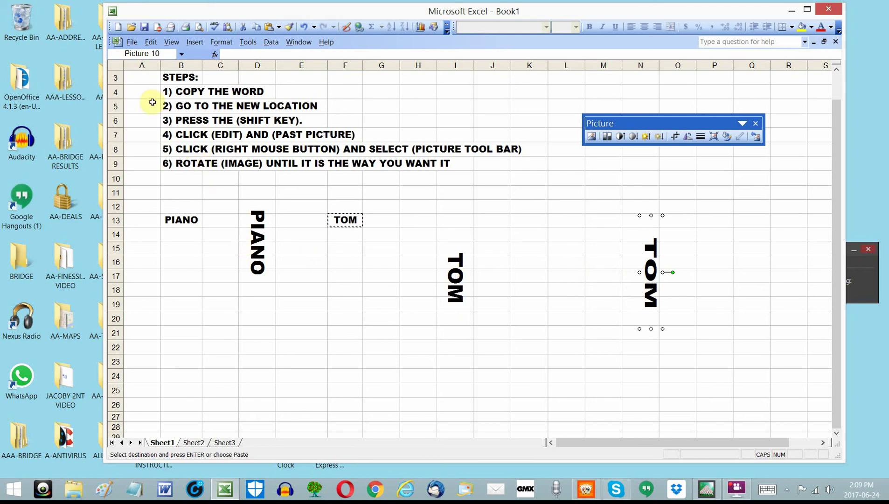
- Look through the Desktop, My Computer and recent documents locations in Save As, and leave without saving the workbook
click(131, 42)
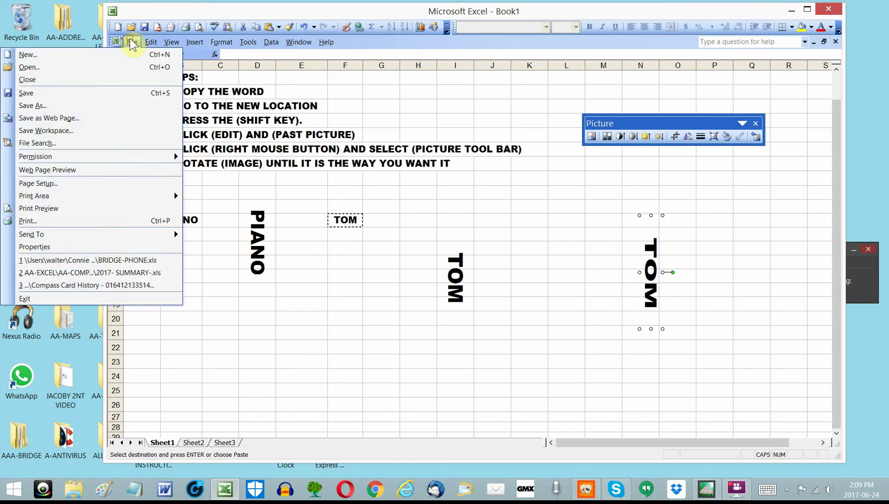
click(40, 106)
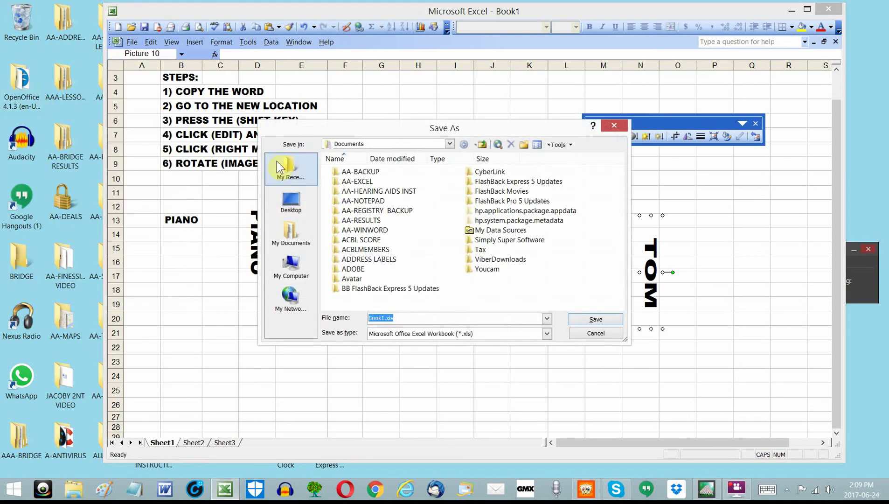
click(292, 204)
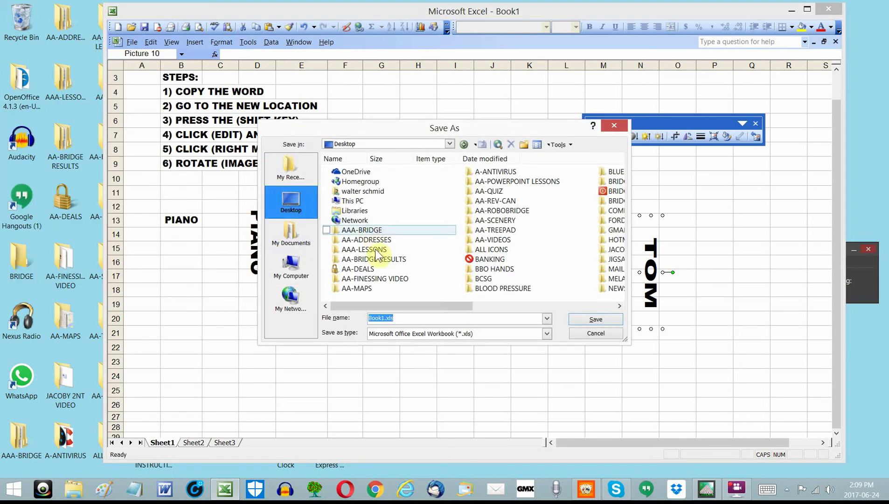
click(287, 260)
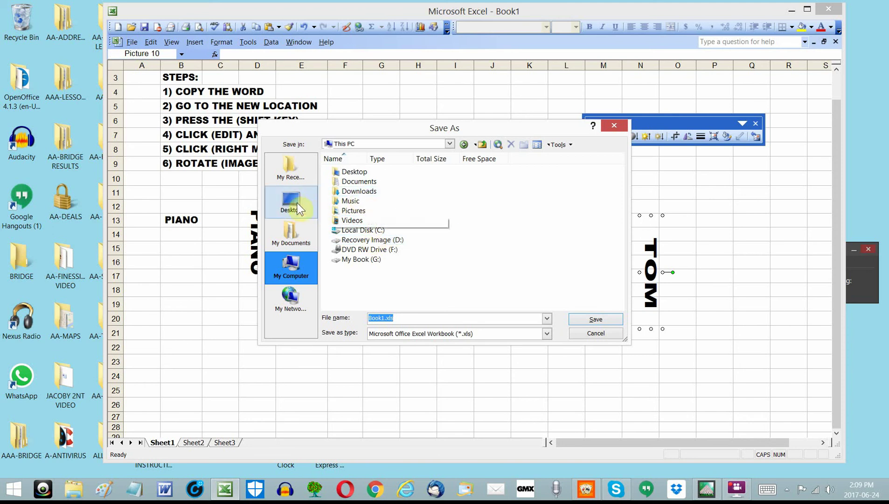
click(288, 169)
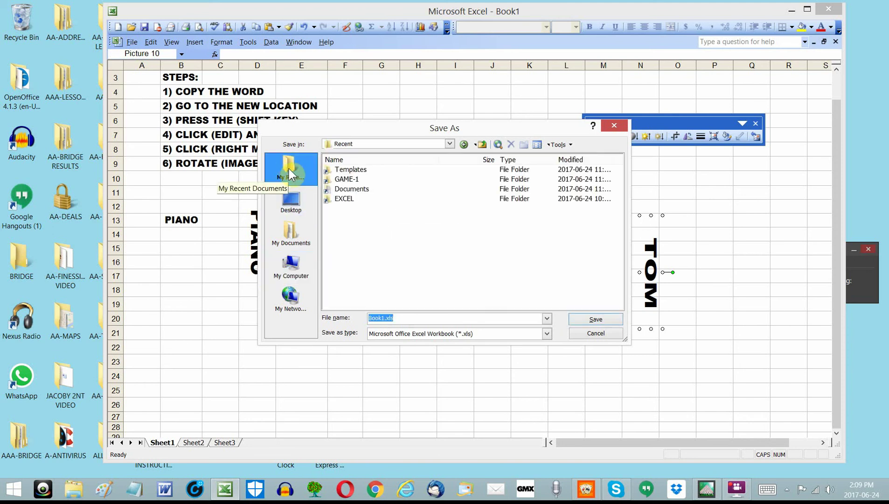
click(295, 200)
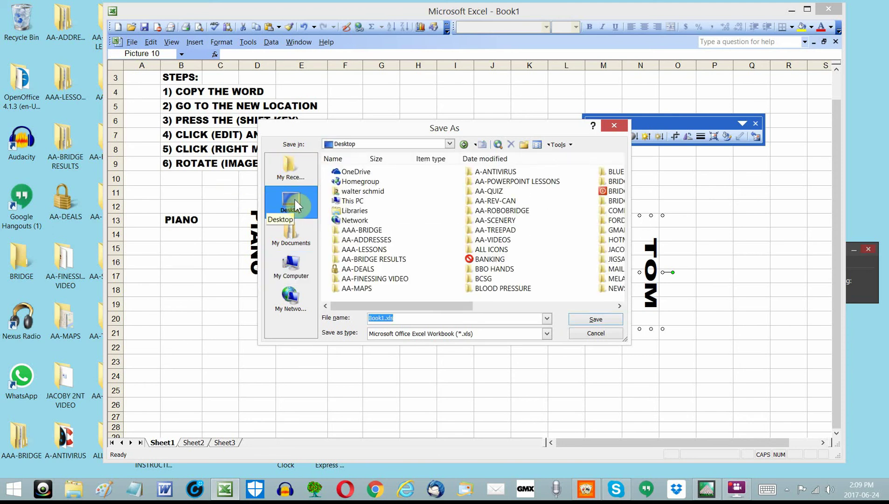
click(596, 333)
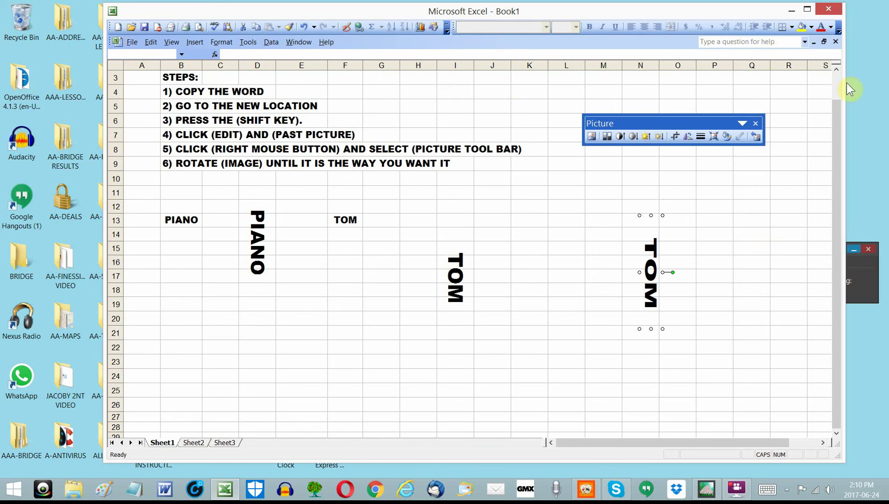
drag(771, 9, 652, 13)
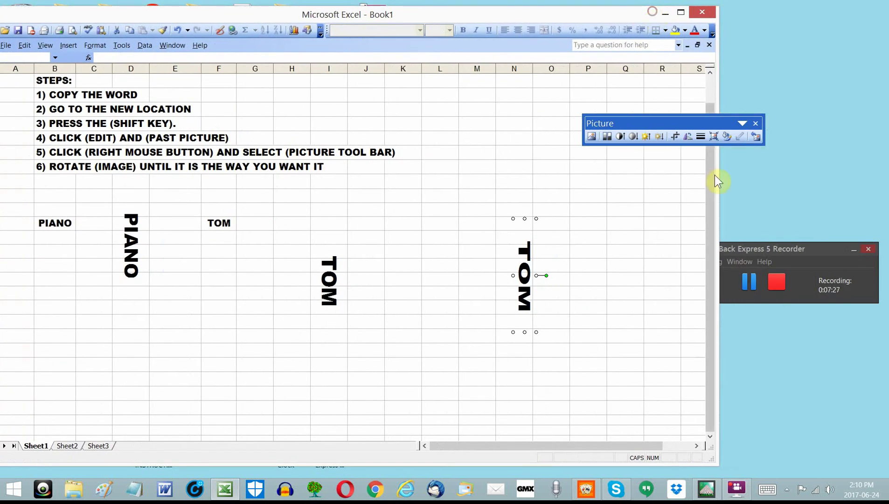